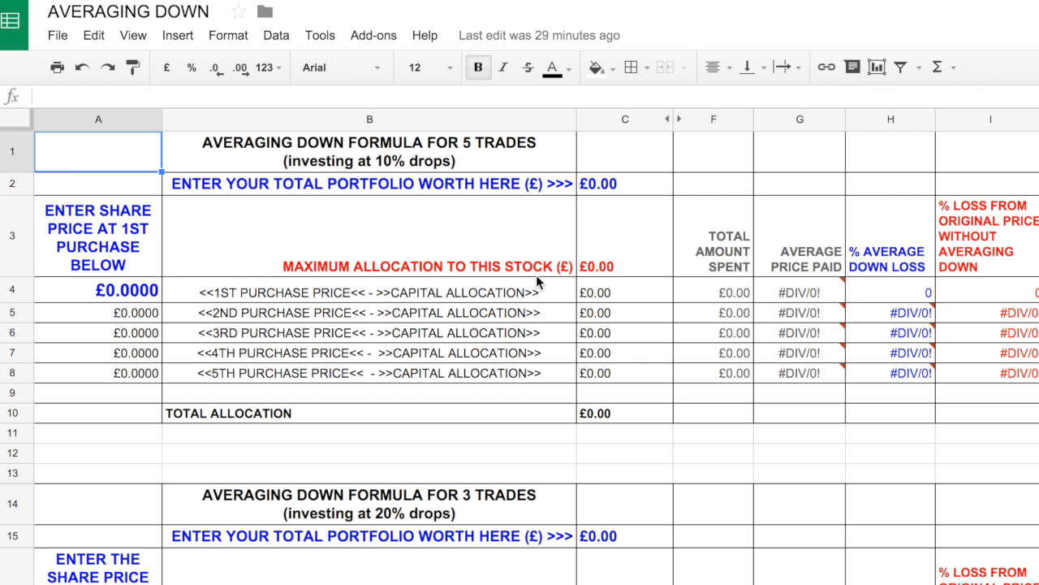
Step: Enter a total portfolio worth of £100,000 in C2 for the five-trade averaging down table
{"action": "left_click", "coordinate": [606, 189]}
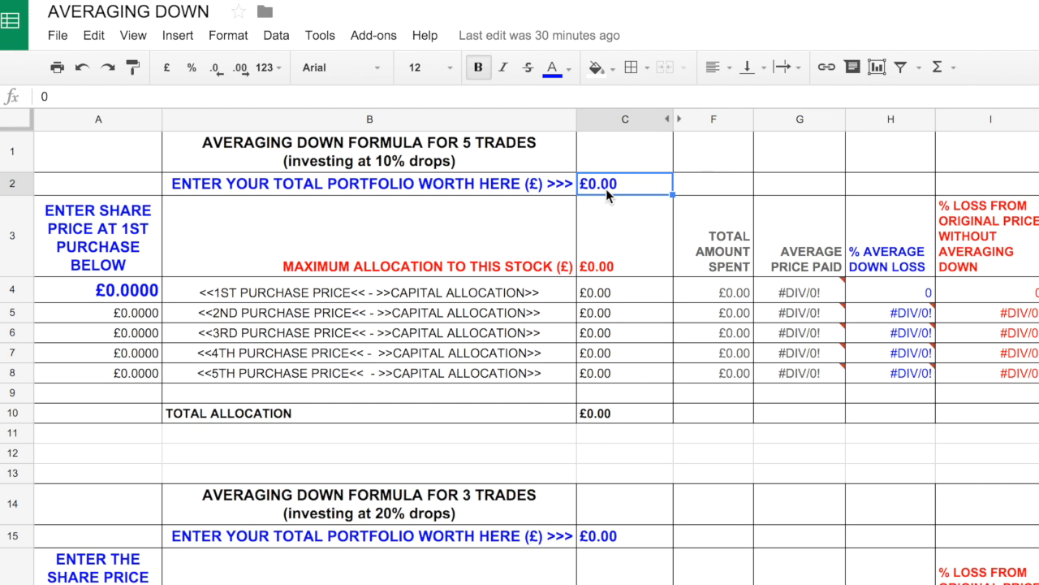
{"action": "type", "text": "100000"}
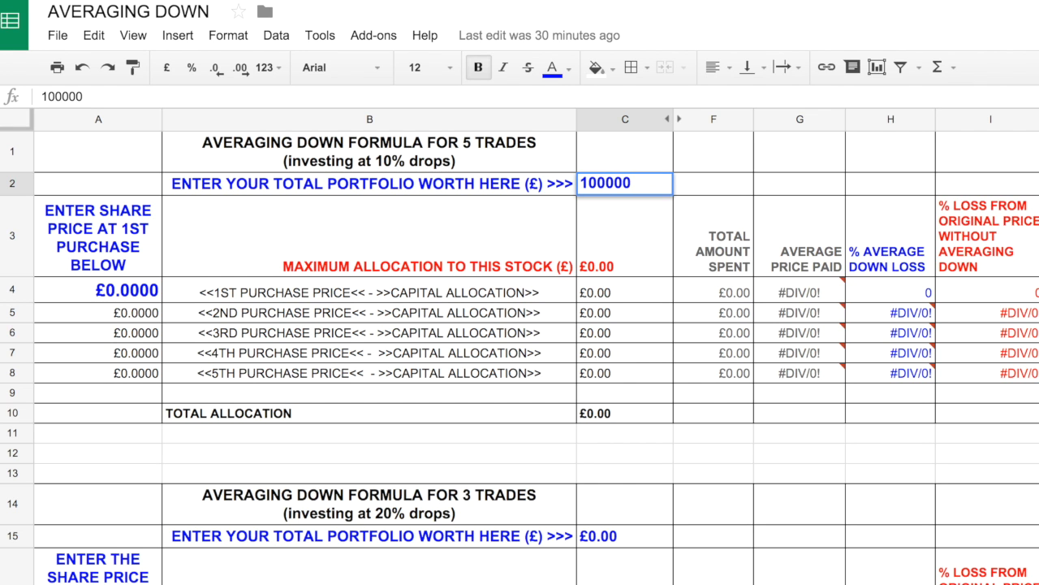
{"action": "key", "text": "Return"}
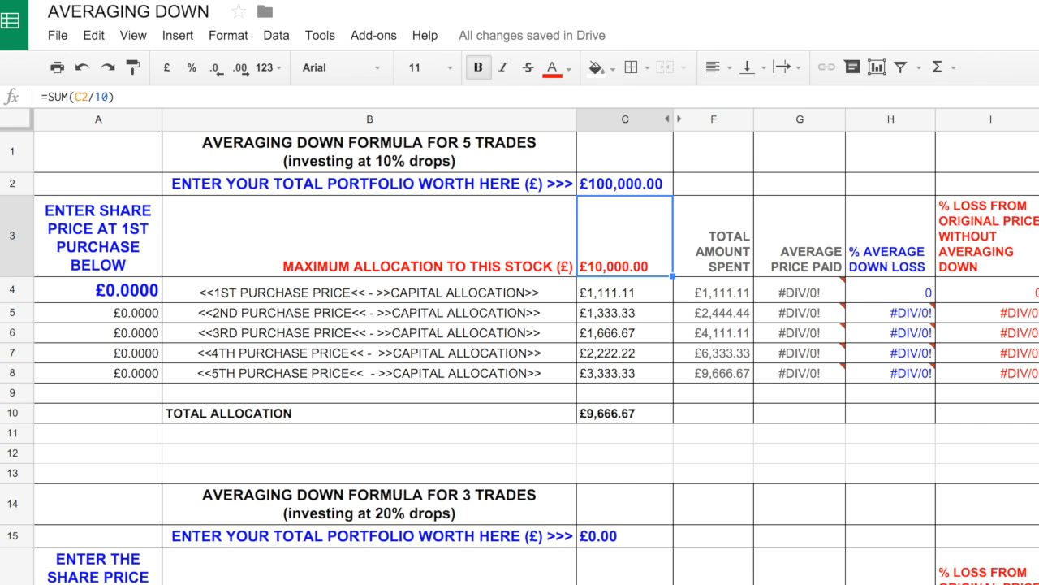
Step: Enter 15.50 as the share price at first purchase in A4 of the five-trade table
{"action": "key", "text": "Up"}
{"action": "key", "text": "Down"}
{"action": "key", "text": "Left"}
{"action": "key", "text": "Right"}
{"action": "key", "text": "Left"}
{"action": "key", "text": "Left"}
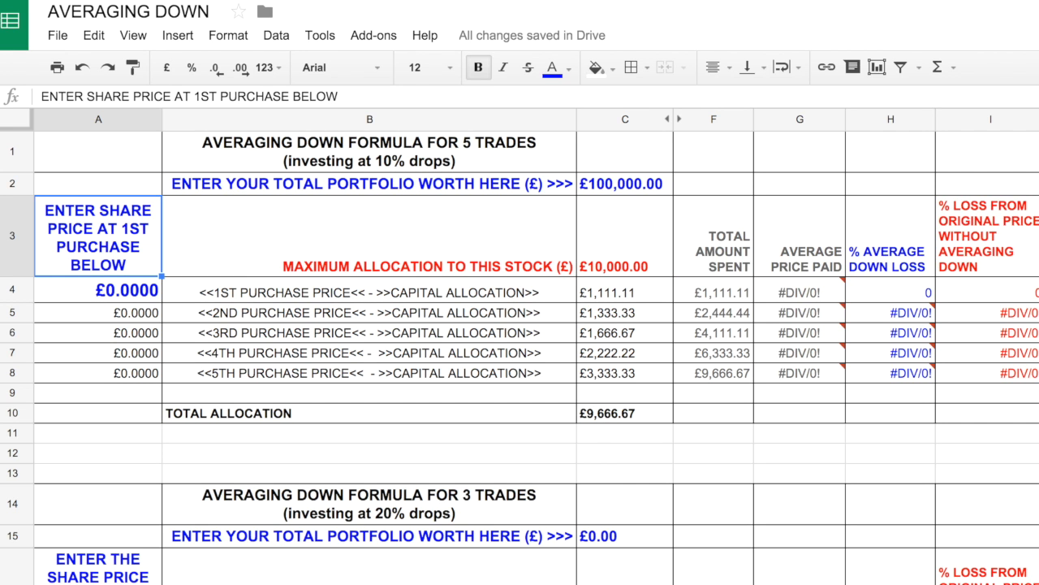
{"action": "key", "text": "Down"}
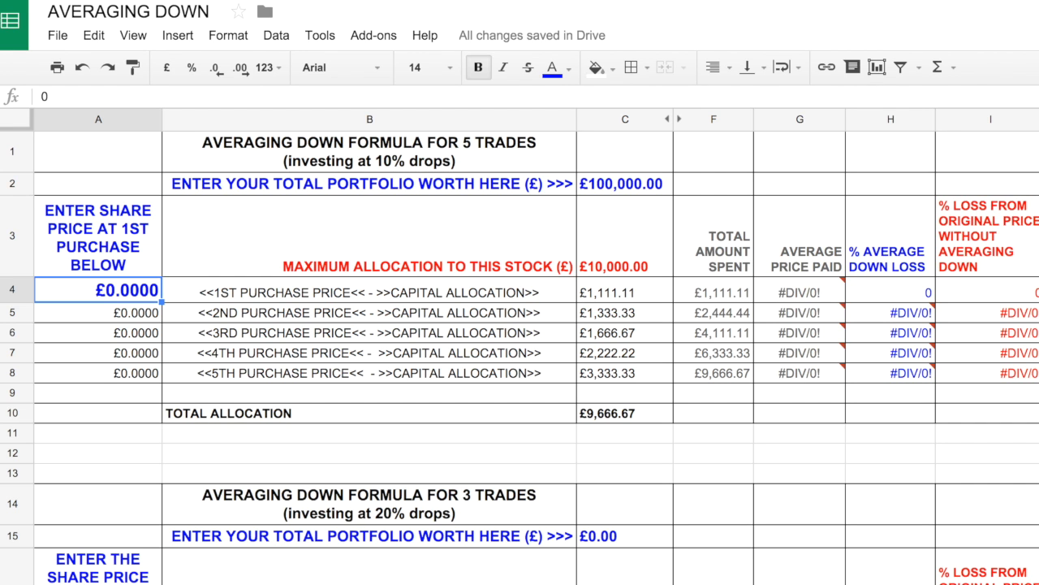
{"action": "type", "text": "15.5"}
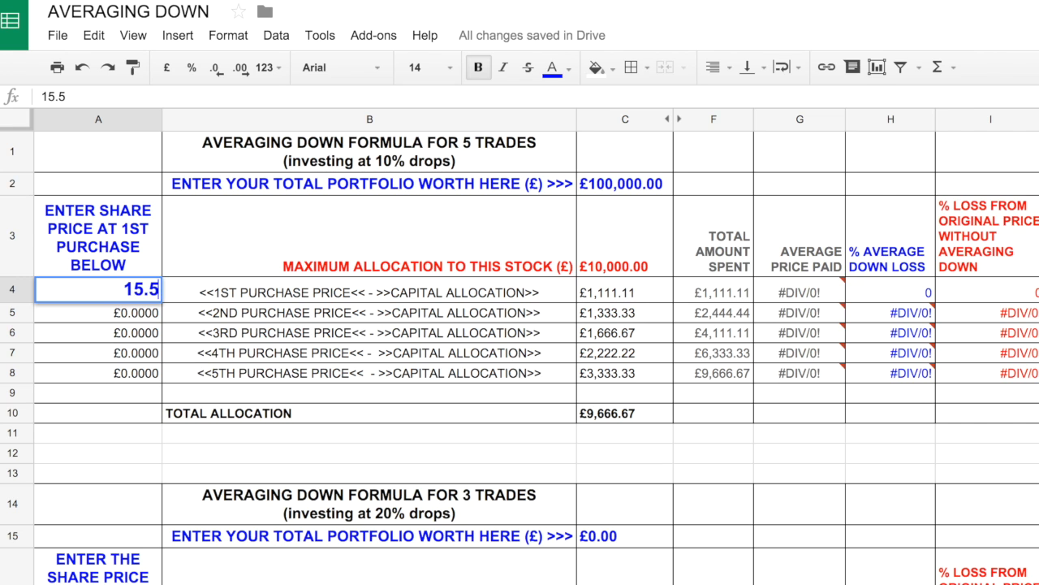
{"action": "type", "text": "0"}
{"action": "key", "text": "Return"}
Step: Review the share prices in column A for the successive purchases of the five-trade table
{"action": "left_click", "coordinate": [99, 290]}
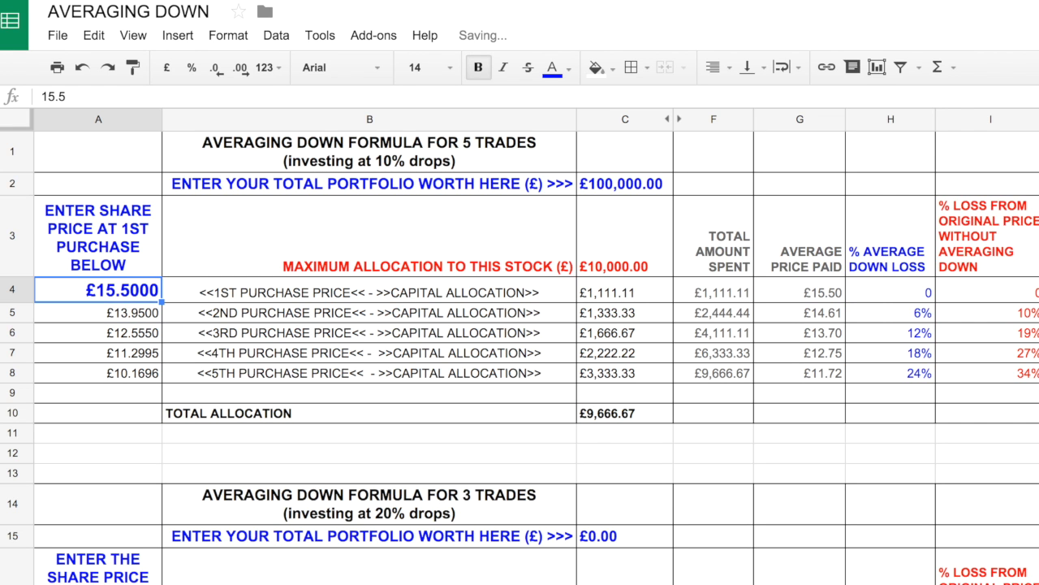
{"action": "key", "text": "Down"}
{"action": "key", "text": "Down"}
{"action": "key", "text": "Down"}
{"action": "key", "text": "Up"}
{"action": "key", "text": "Up"}
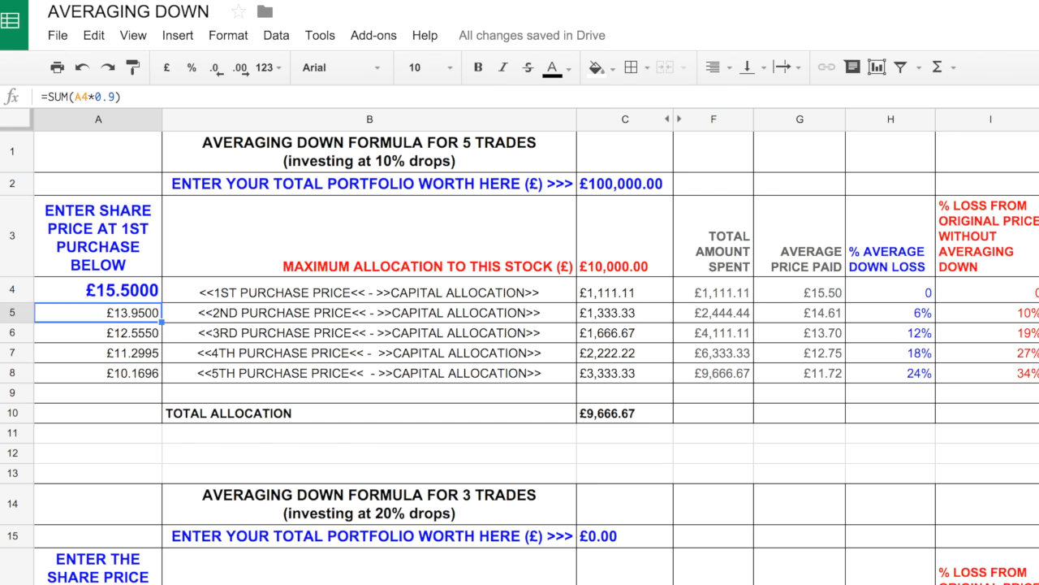
{"action": "key", "text": "Up"}
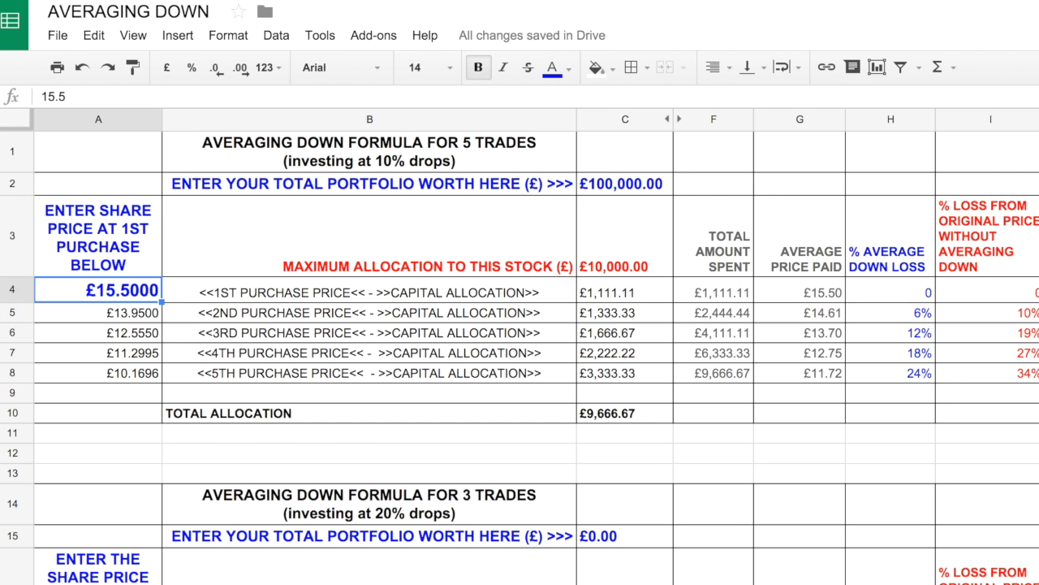
Step: Examine the first and second purchase prices alongside their capital allocations in rows 4 and 5
{"action": "key", "text": "Right"}
{"action": "key", "text": "Right"}
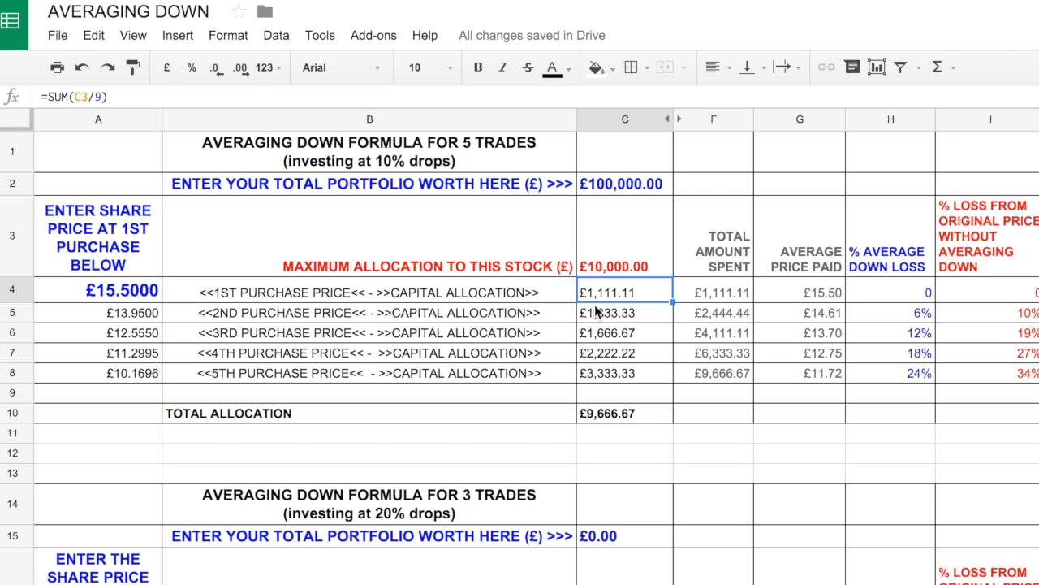
{"action": "key", "text": "Left"}
{"action": "key", "text": "Left"}
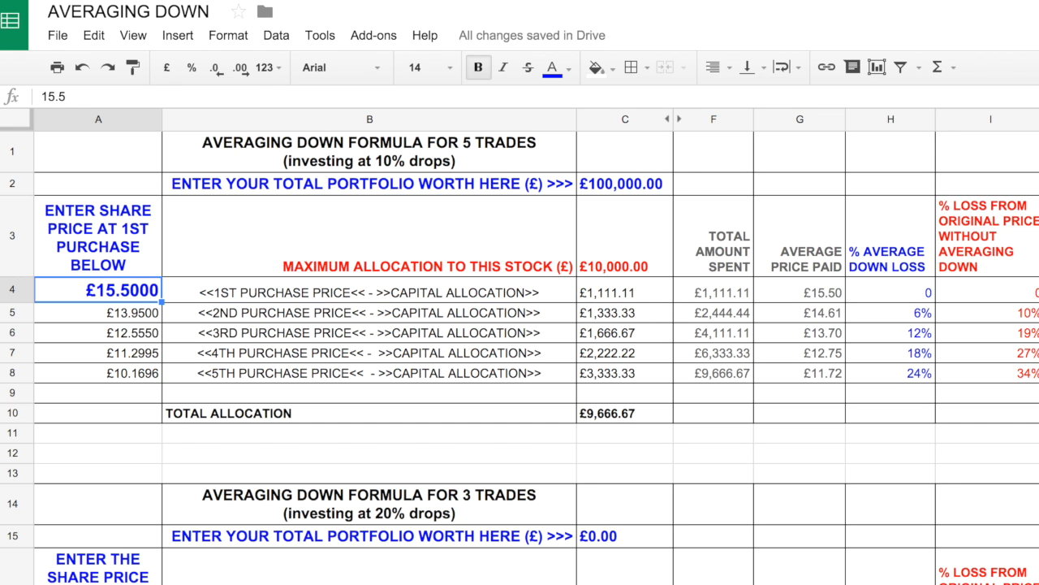
{"action": "key", "text": "Down"}
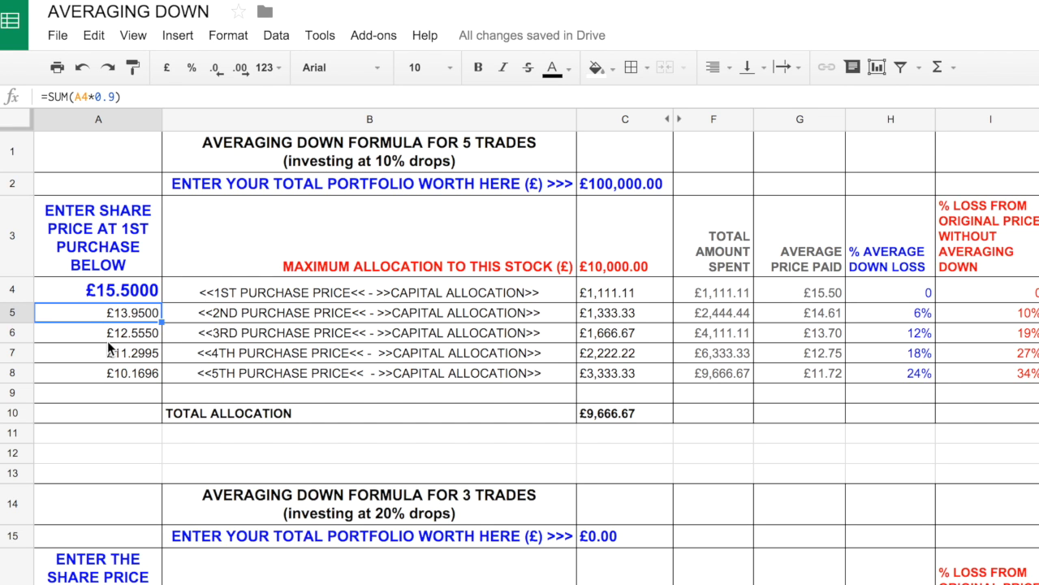
{"action": "key", "text": "Right"}
{"action": "key", "text": "Right"}
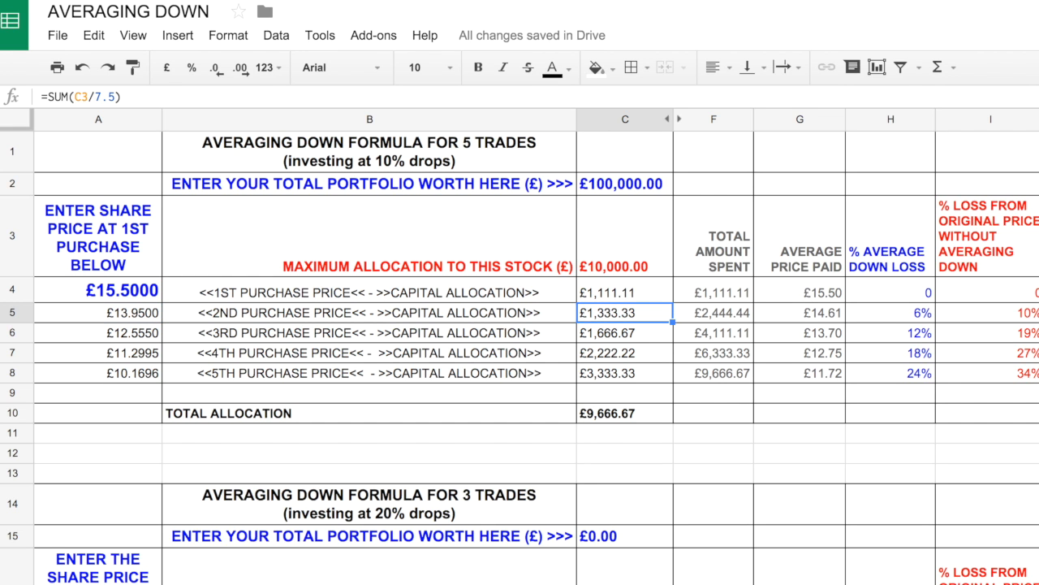
{"action": "key", "text": "Down"}
{"action": "key", "text": "Down"}
{"action": "key", "text": "Up"}
{"action": "key", "text": "Up"}
{"action": "key", "text": "Left"}
{"action": "key", "text": "Left"}
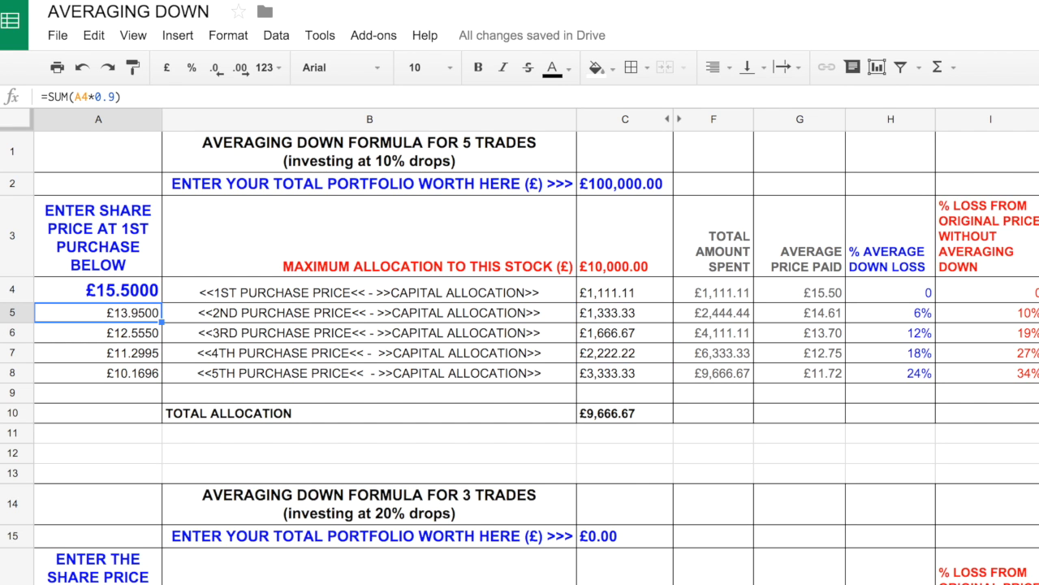
{"action": "key", "text": "Right"}
{"action": "key", "text": "Right"}
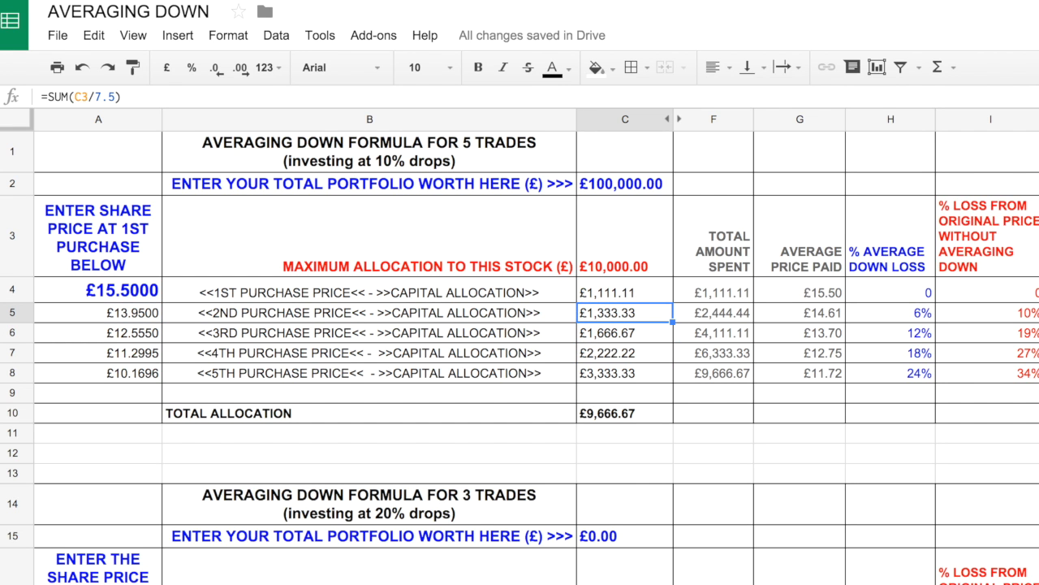
Step: Examine the third, fourth and fifth purchase prices alongside their capital allocations in rows 6 to 8
{"action": "key", "text": "Down"}
{"action": "key", "text": "Left"}
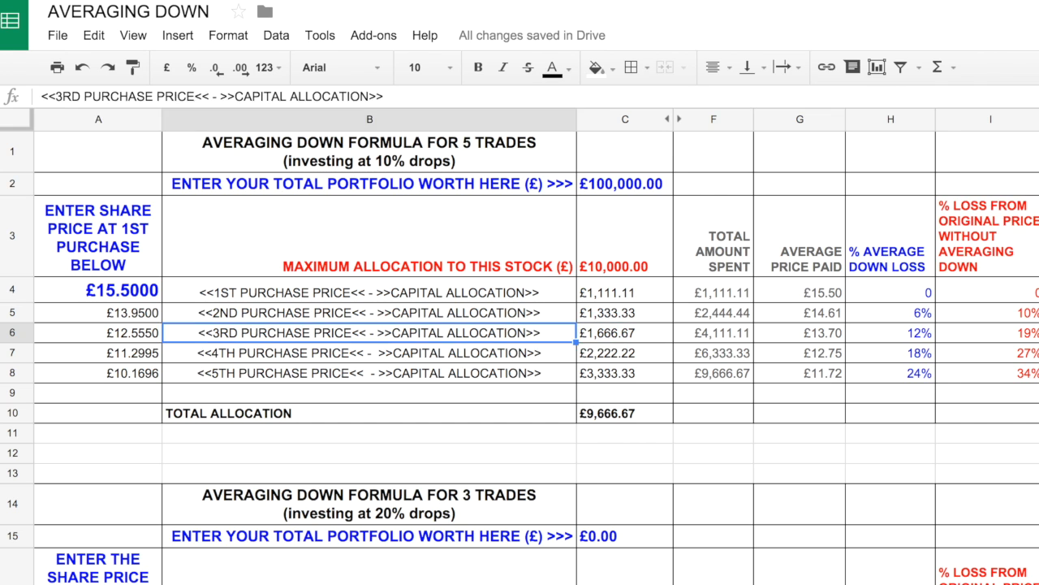
{"action": "key", "text": "Left"}
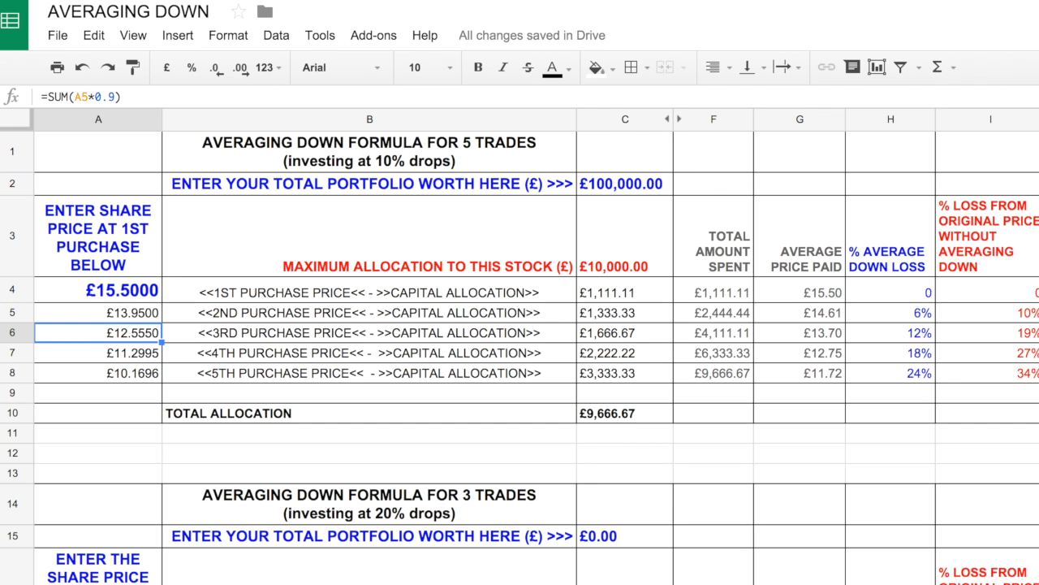
{"action": "key", "text": "Right"}
{"action": "key", "text": "Right"}
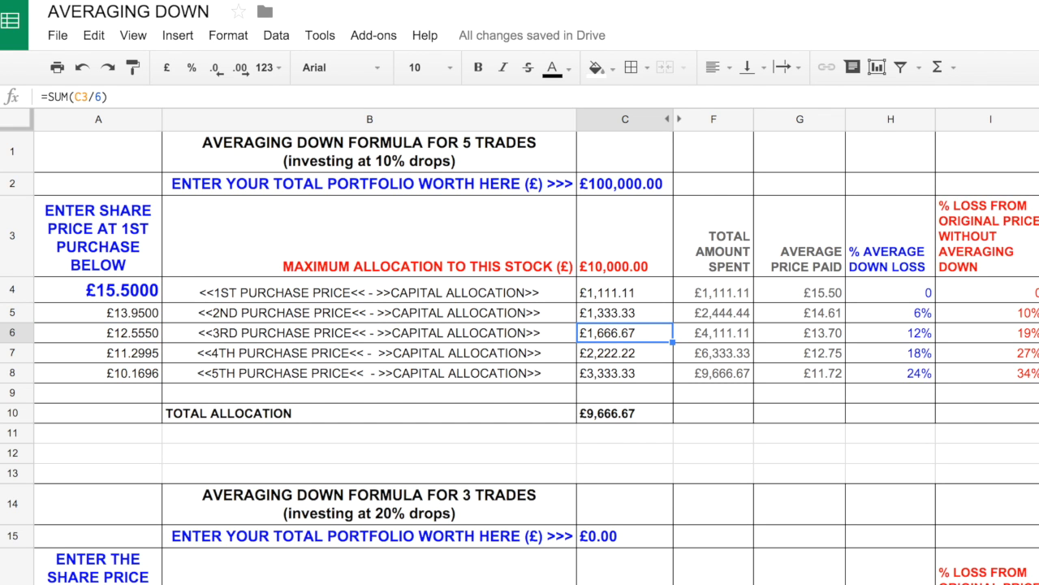
{"action": "key", "text": "Down"}
{"action": "key", "text": "Left"}
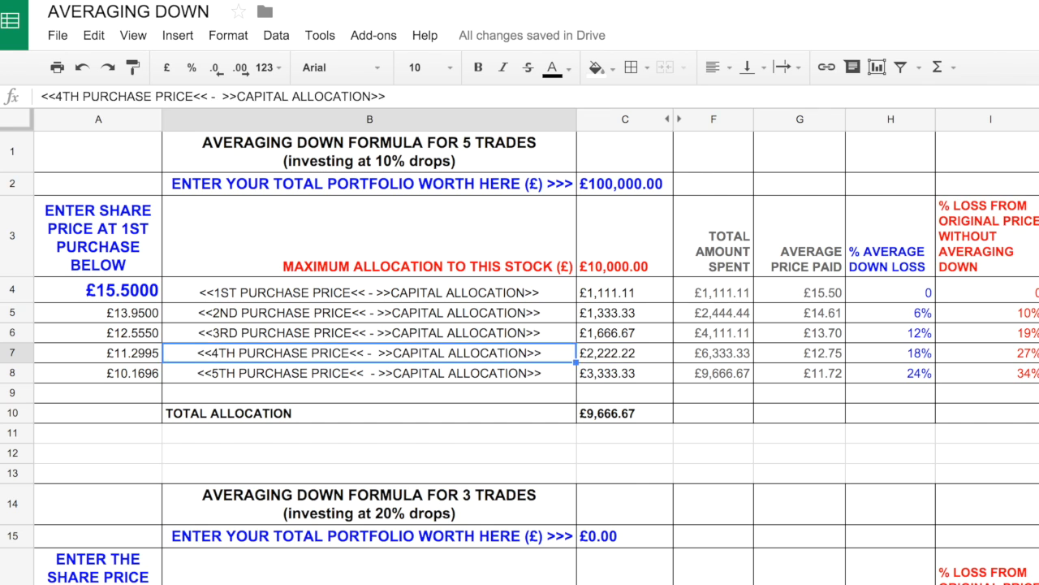
{"action": "key", "text": "Left"}
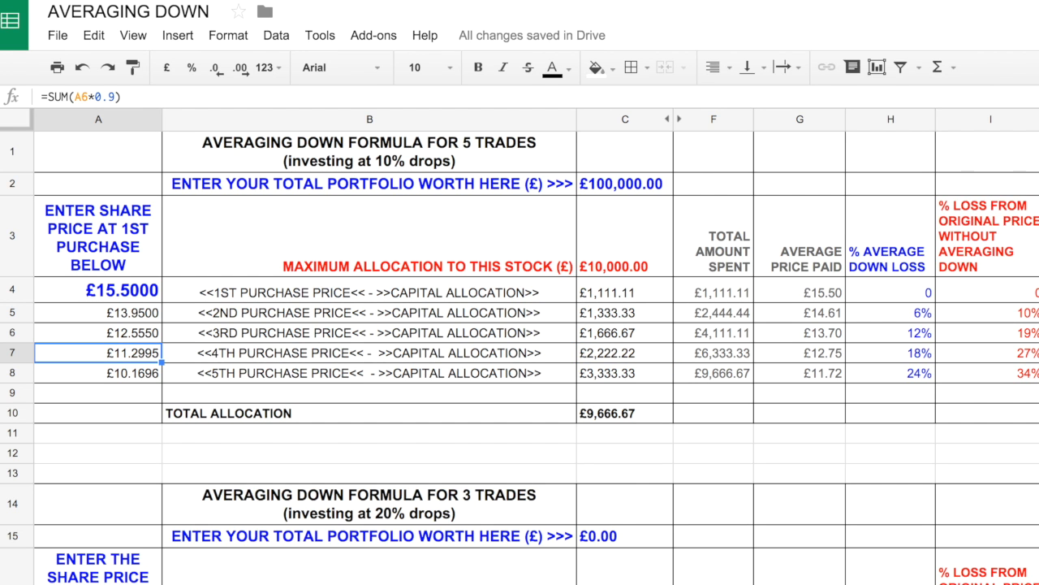
{"action": "key", "text": "Right"}
{"action": "key", "text": "Right"}
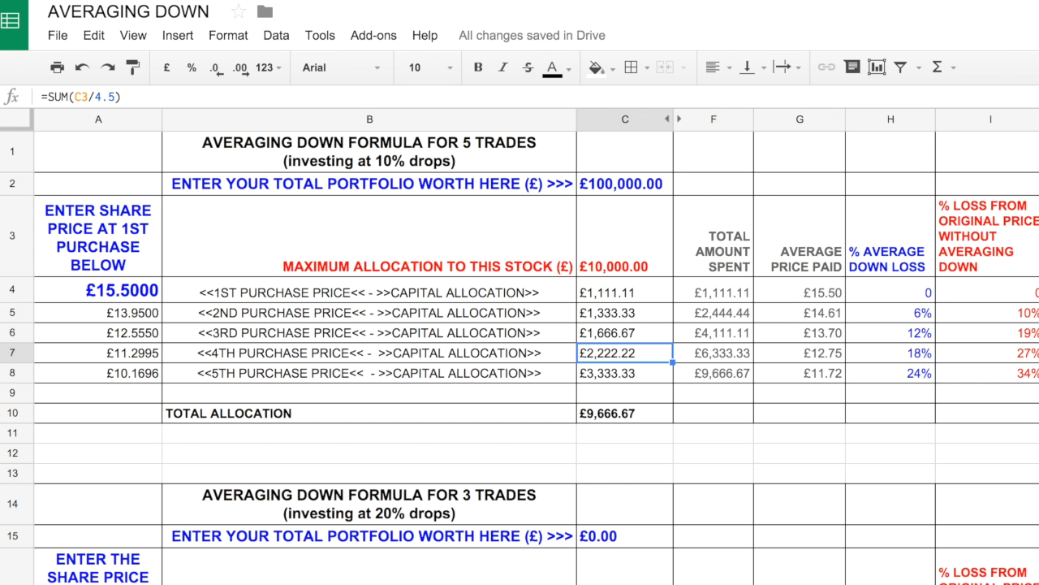
{"action": "key", "text": "Down"}
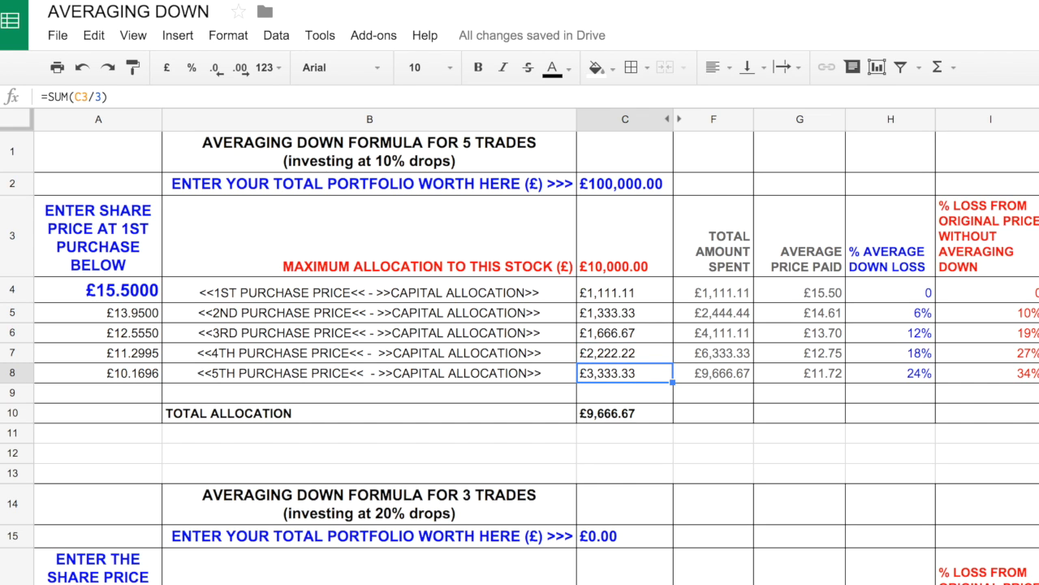
{"action": "key", "text": "Left"}
{"action": "key", "text": "Left"}
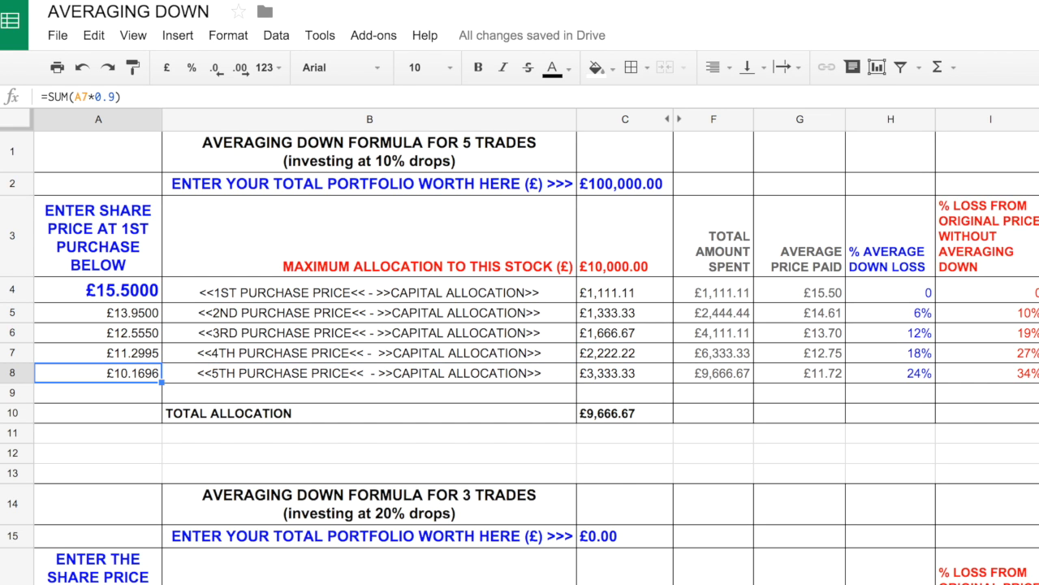
{"action": "key", "text": "Right"}
{"action": "key", "text": "Right"}
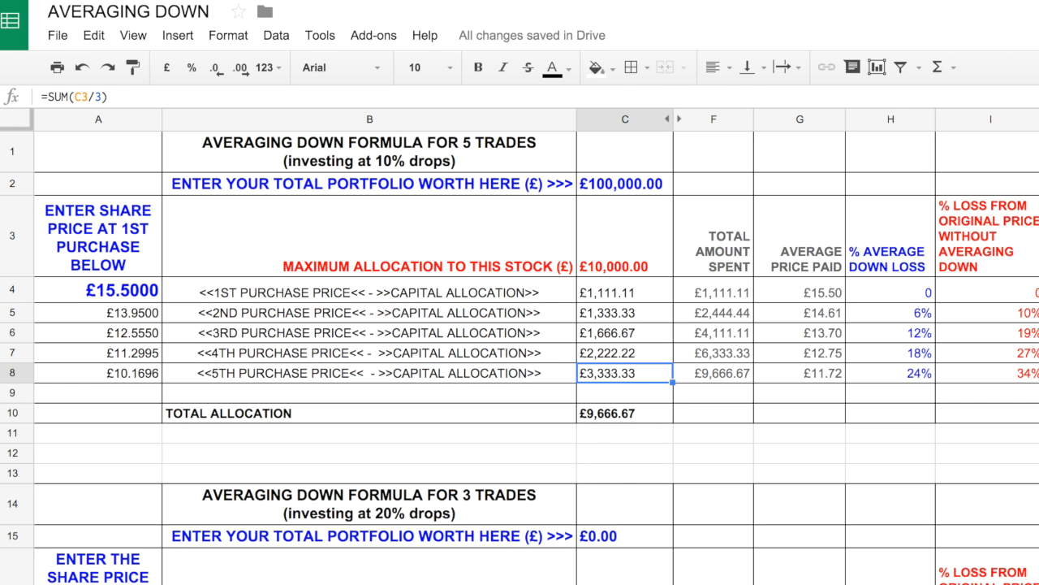
Step: Compare the total allocation in C10 with the maximum allocation to this stock in C3
{"action": "key", "text": "Down"}
{"action": "key", "text": "Down"}
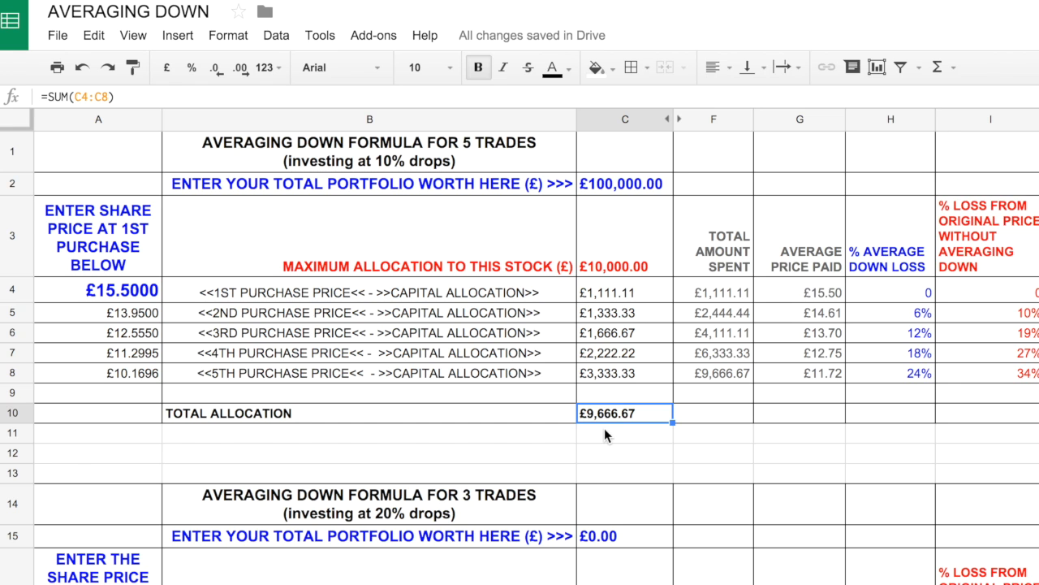
{"action": "key", "text": "Up"}
{"action": "key", "text": "Up"}
{"action": "key", "text": "Up"}
{"action": "key", "text": "Up"}
{"action": "key", "text": "Up"}
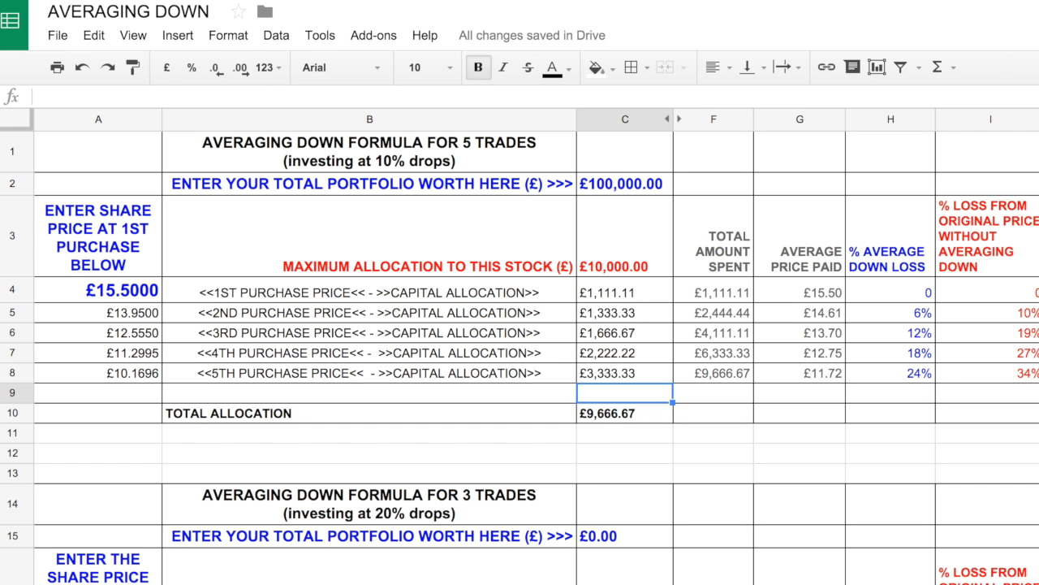
{"action": "key", "text": "Up"}
{"action": "key", "text": "Up"}
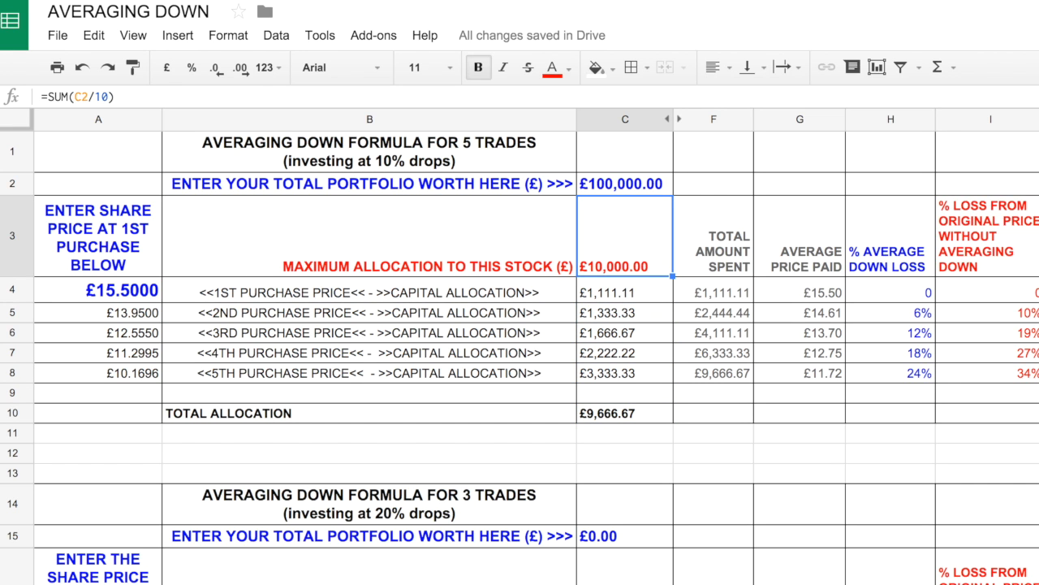
Step: Compare the average down loss percentages in column H with the losses without averaging down in column I, for rows 4 to 8
{"action": "key", "text": "Down"}
{"action": "key", "text": "Right"}
{"action": "key", "text": "Right"}
{"action": "key", "text": "Right"}
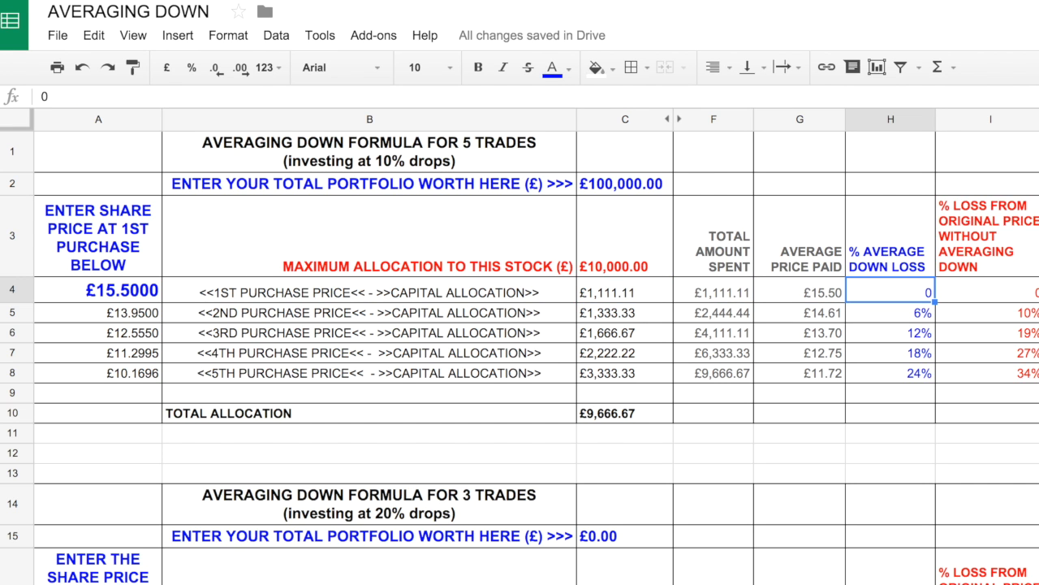
{"action": "left_click", "coordinate": [891, 313]}
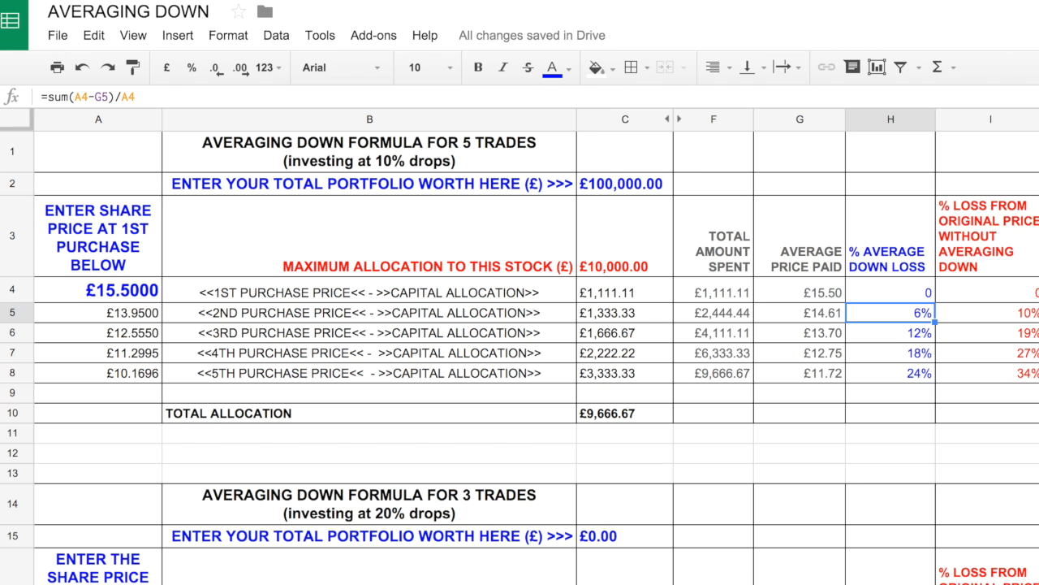
{"action": "left_click", "coordinate": [988, 313]}
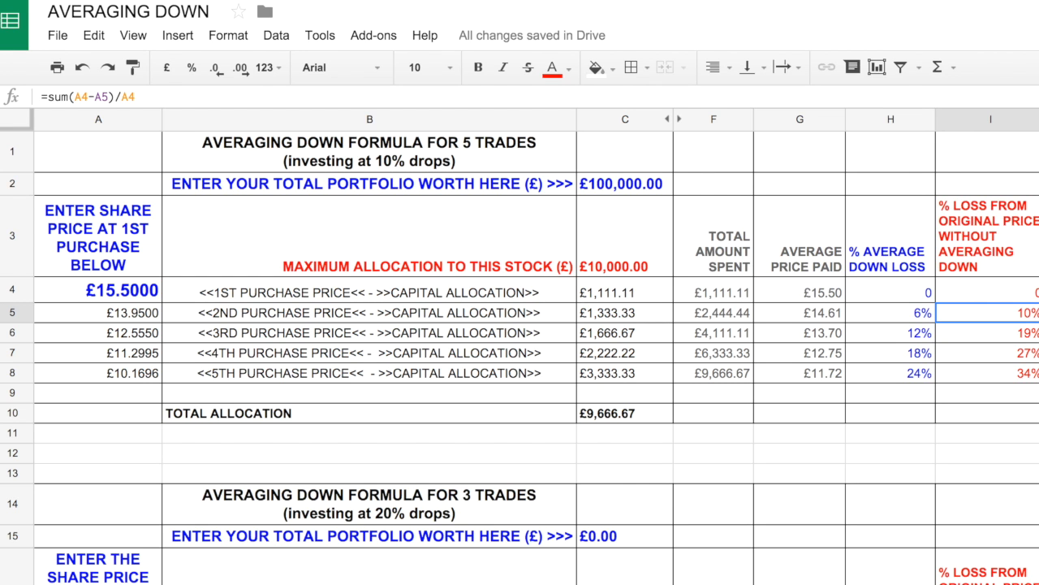
{"action": "left_click", "coordinate": [891, 312]}
{"action": "left_click", "coordinate": [891, 333]}
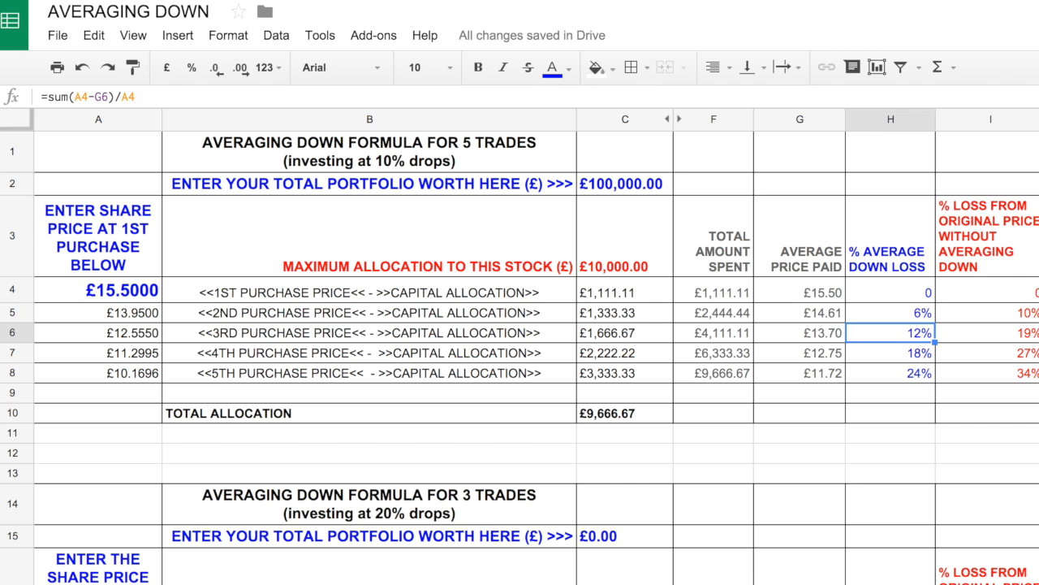
{"action": "left_click", "coordinate": [989, 333]}
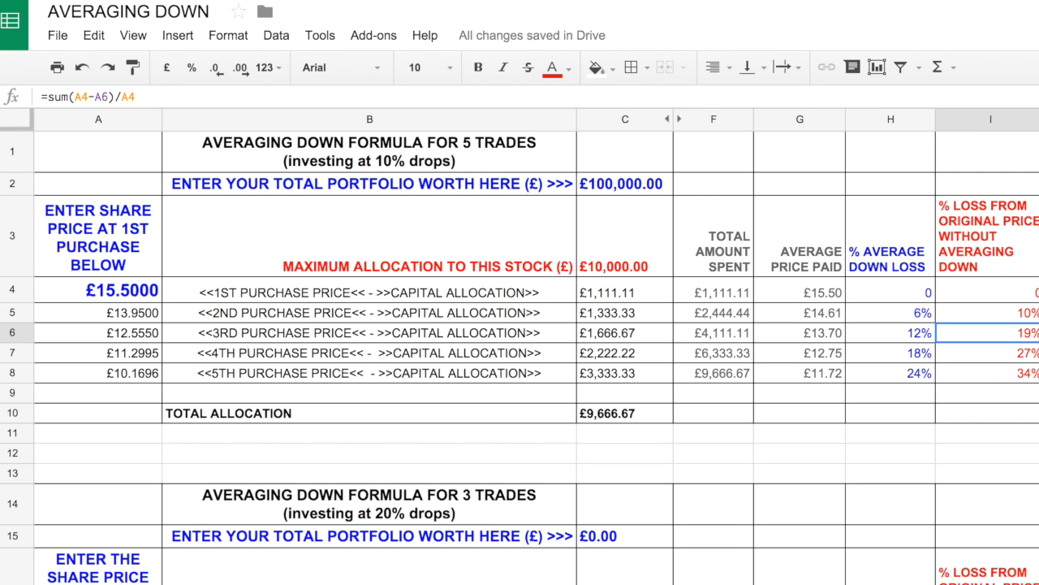
{"action": "left_click", "coordinate": [989, 353]}
{"action": "left_click", "coordinate": [891, 353]}
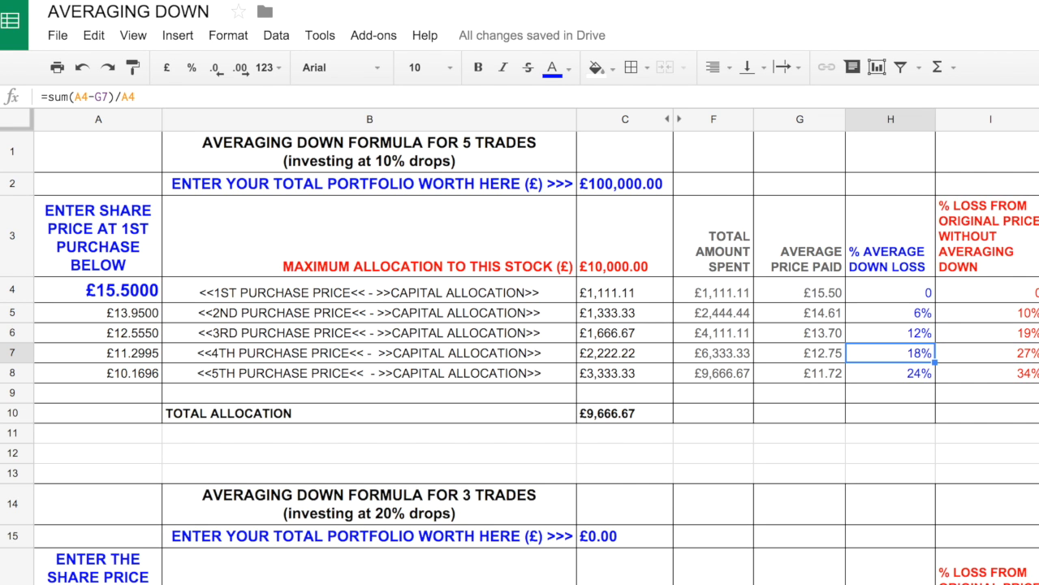
{"action": "left_click", "coordinate": [988, 353]}
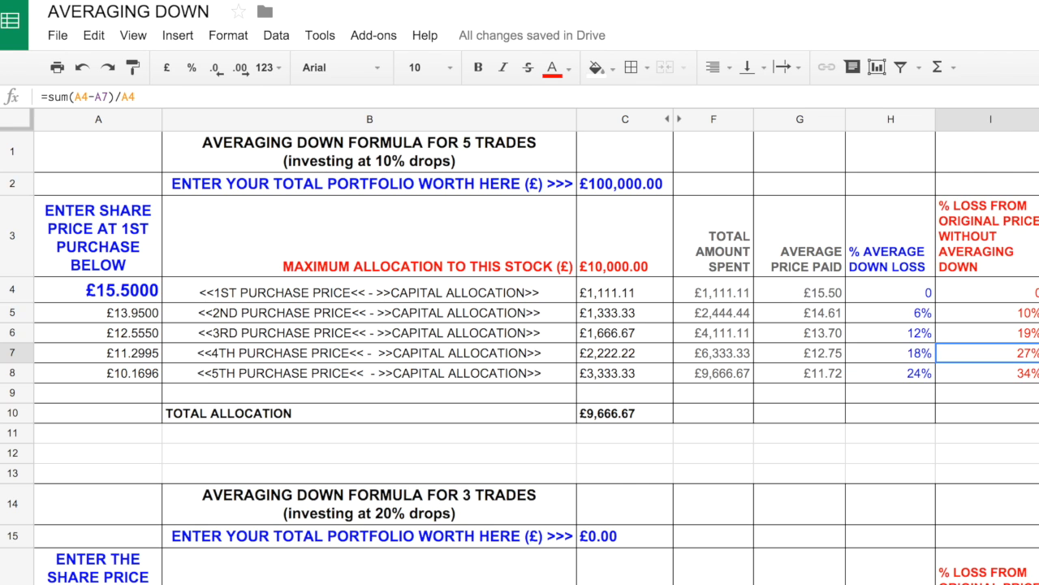
{"action": "left_click", "coordinate": [988, 374]}
{"action": "left_click", "coordinate": [891, 373]}
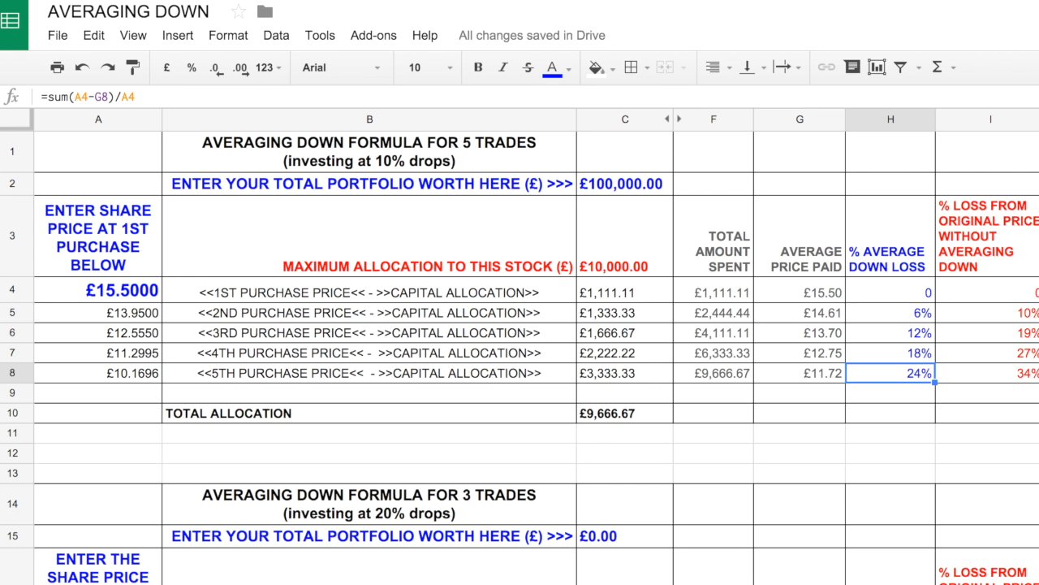
Step: Compare the fifth trade's two loss percentages in H8 and I8, and check its average price paid and total amount spent in row 8
{"action": "left_click", "coordinate": [989, 373]}
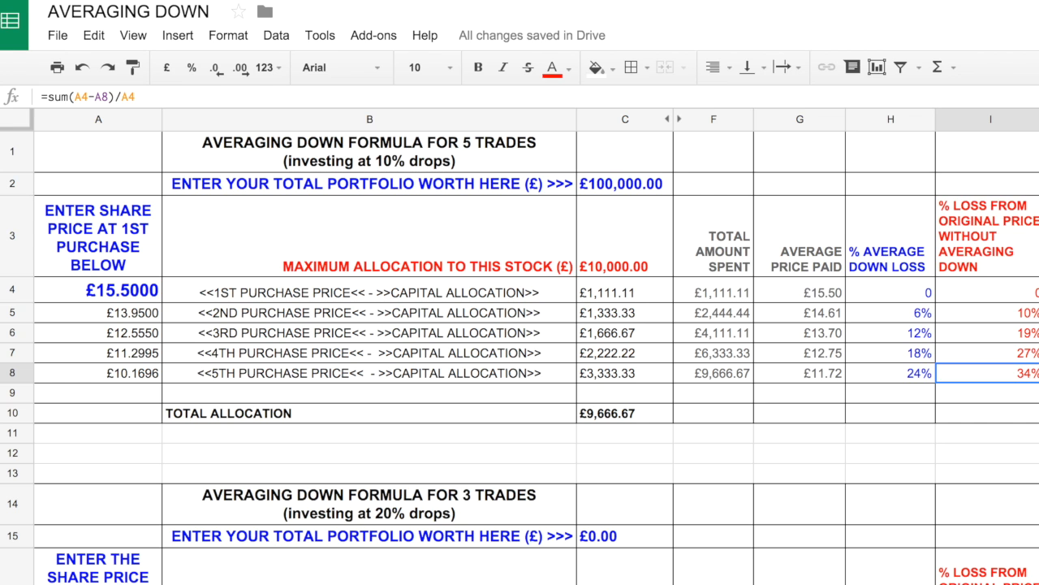
{"action": "left_click", "coordinate": [891, 373]}
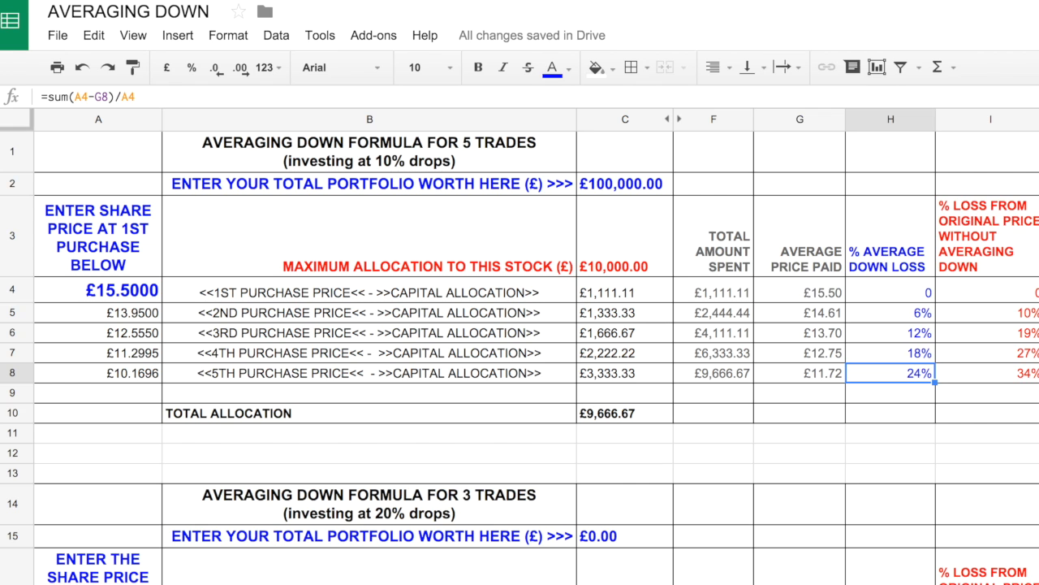
{"action": "key", "text": "Left"}
{"action": "key", "text": "Left"}
{"action": "key", "text": "Right"}
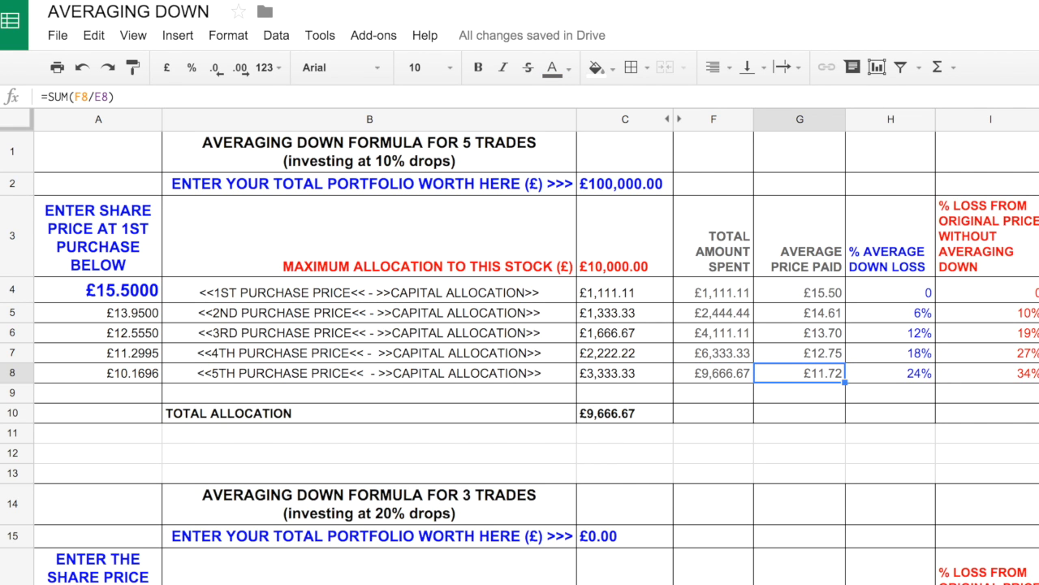
{"action": "key", "text": "Left"}
{"action": "key", "text": "Left"}
{"action": "key", "text": "Left"}
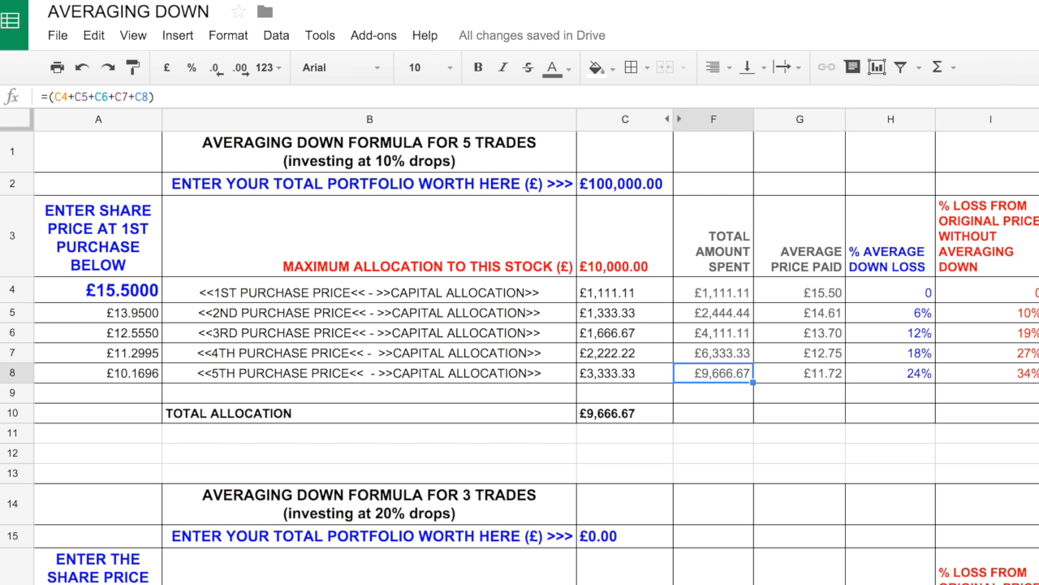
Step: Review the total portfolio worth in C2, the first purchase share price in A4 and the maximum allocation label in B3
{"action": "left_click", "coordinate": [610, 185]}
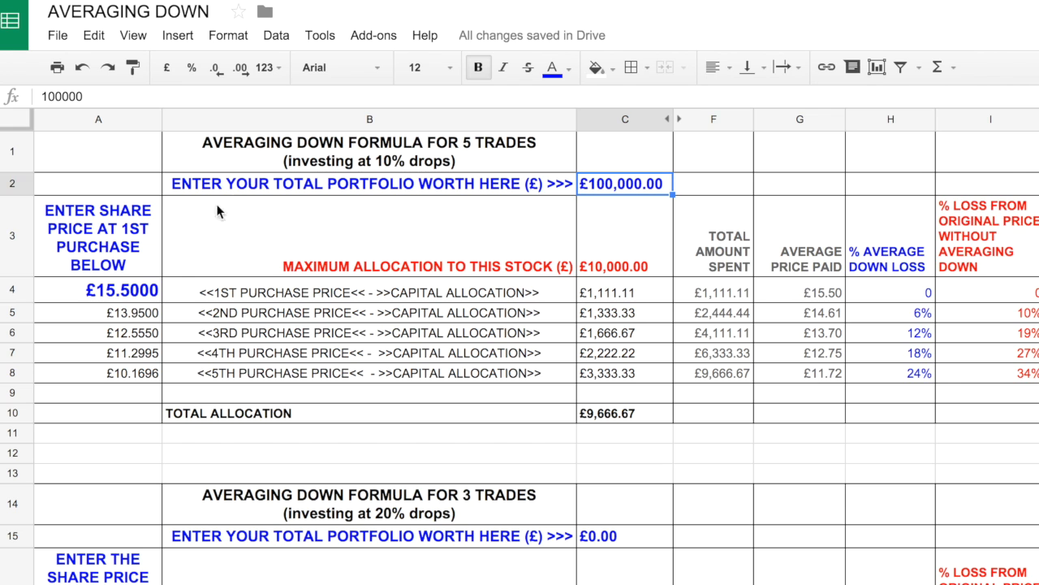
{"action": "left_click", "coordinate": [94, 293]}
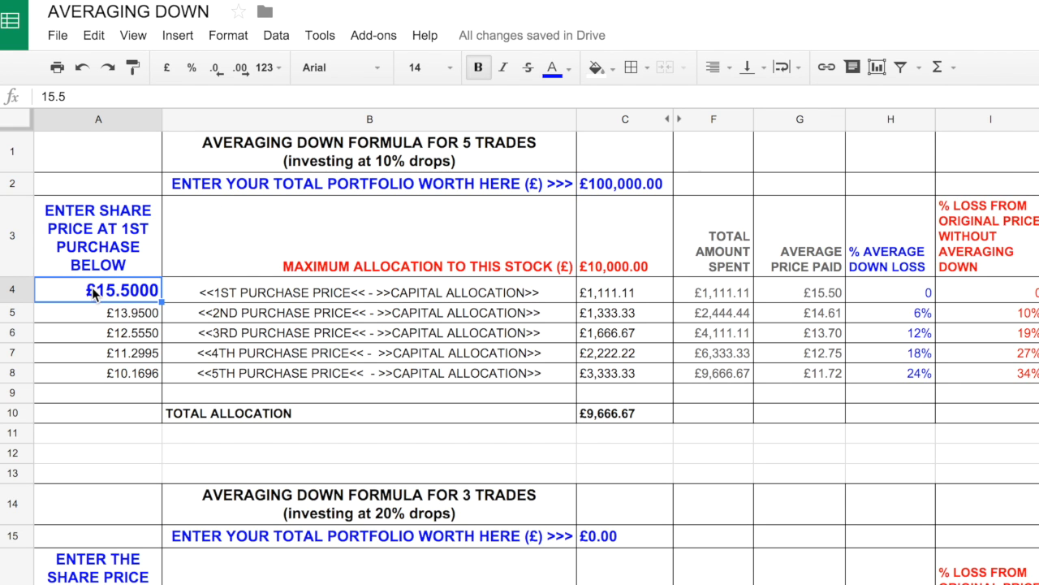
{"action": "key", "text": "Up"}
{"action": "key", "text": "Right"}
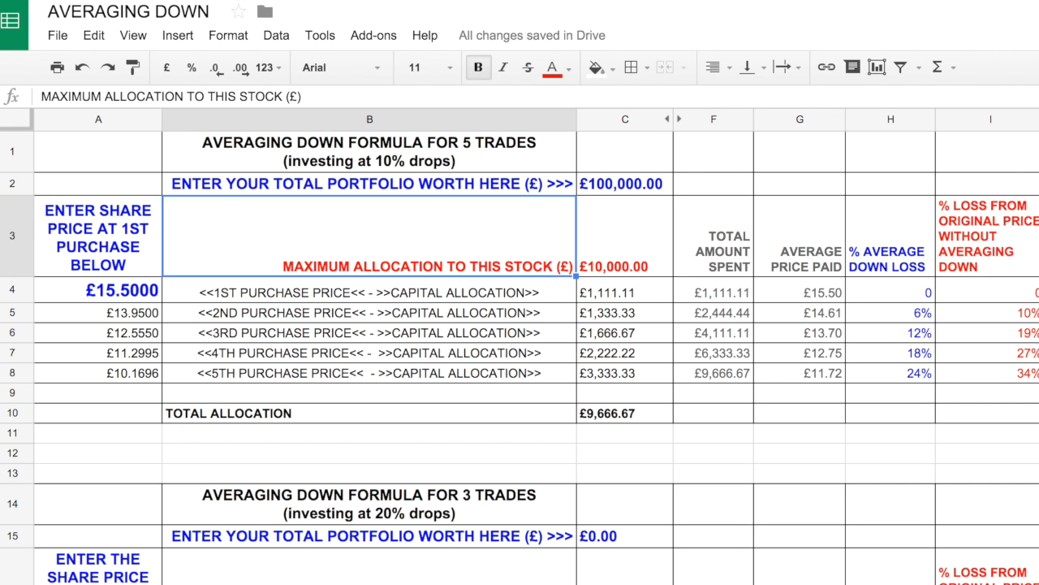